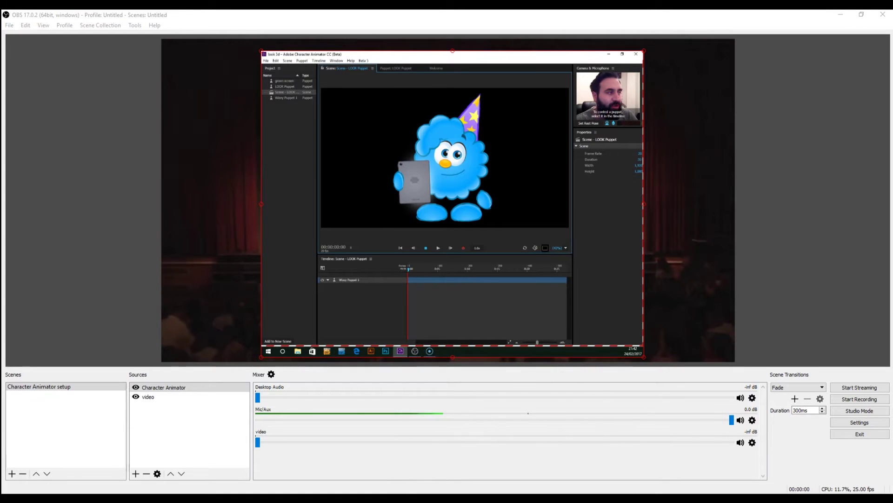
Cycle the Character Animator scene background through white and transparent, ending back on black.
{"action": "left_click", "coordinate": [545, 248]}
{"action": "left_click", "coordinate": [544, 248]}
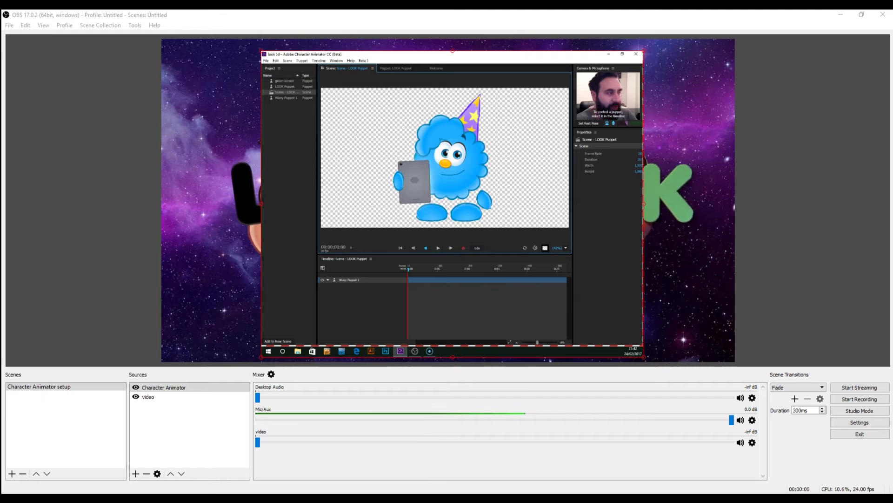
{"action": "left_click", "coordinate": [544, 248]}
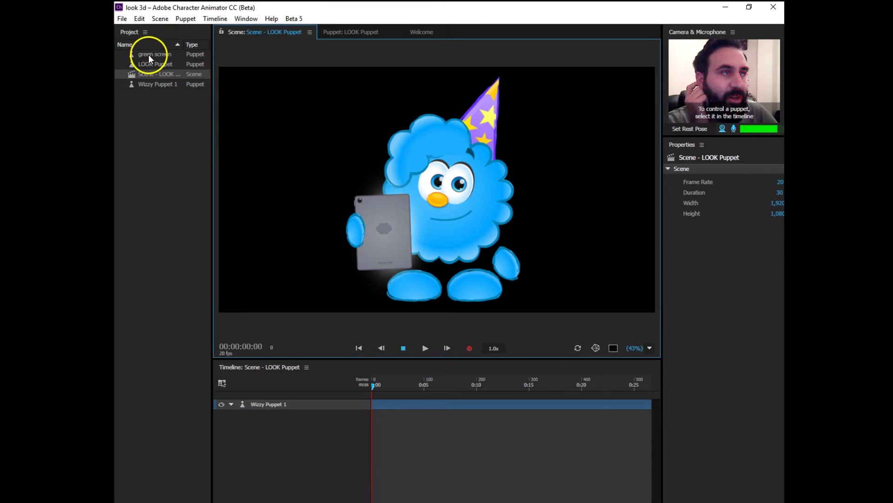
Import the green screen PSD from look 3d > look 3d > Ch Media > Gathered Media into the project.
{"action": "left_click", "coordinate": [149, 55]}
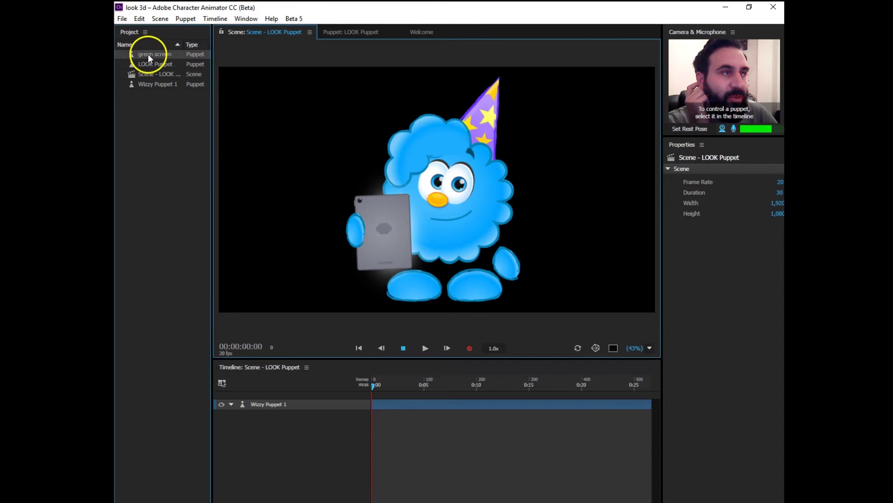
{"action": "left_click", "coordinate": [125, 20]}
{"action": "left_click", "coordinate": [180, 134]}
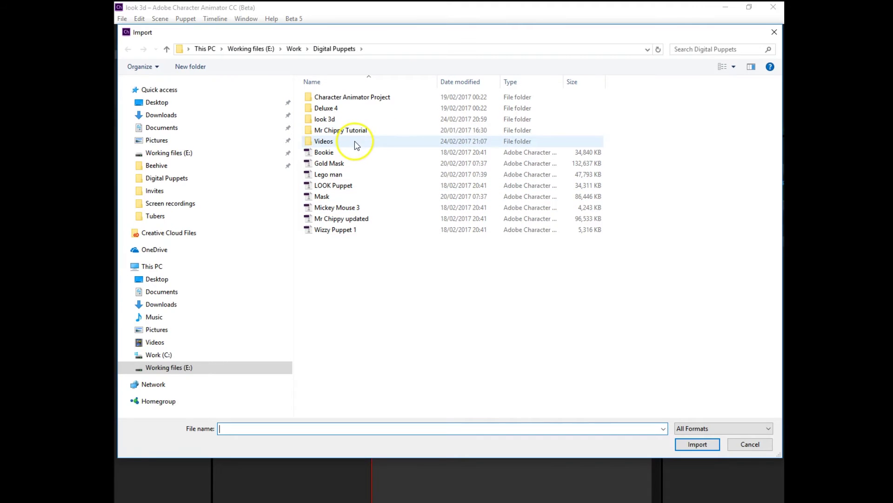
{"action": "double_click", "coordinate": [349, 120]}
{"action": "double_click", "coordinate": [355, 98]}
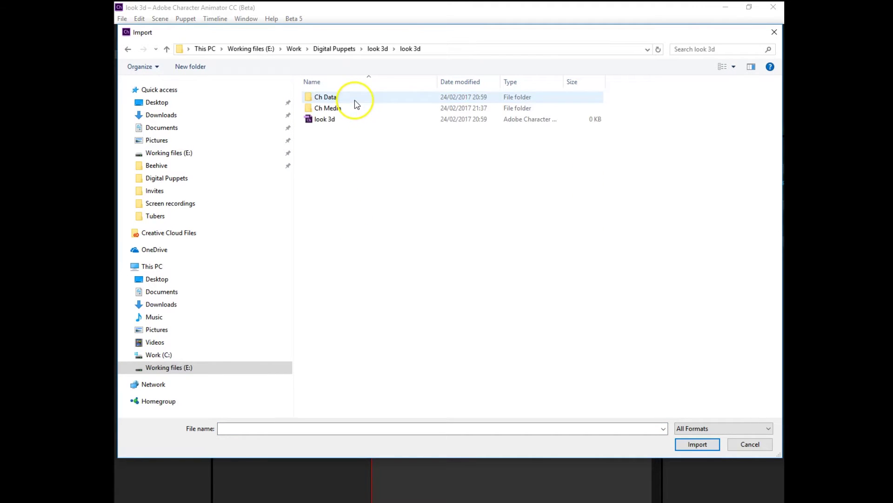
{"action": "double_click", "coordinate": [352, 108]}
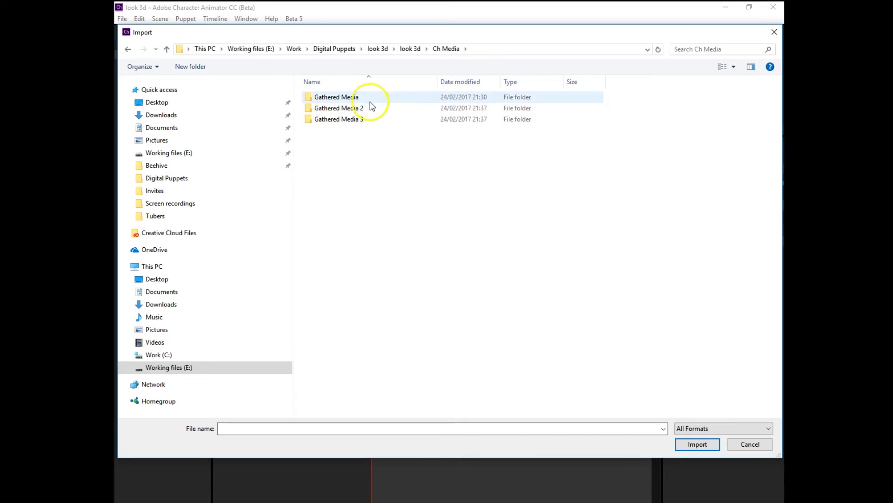
{"action": "double_click", "coordinate": [369, 99]}
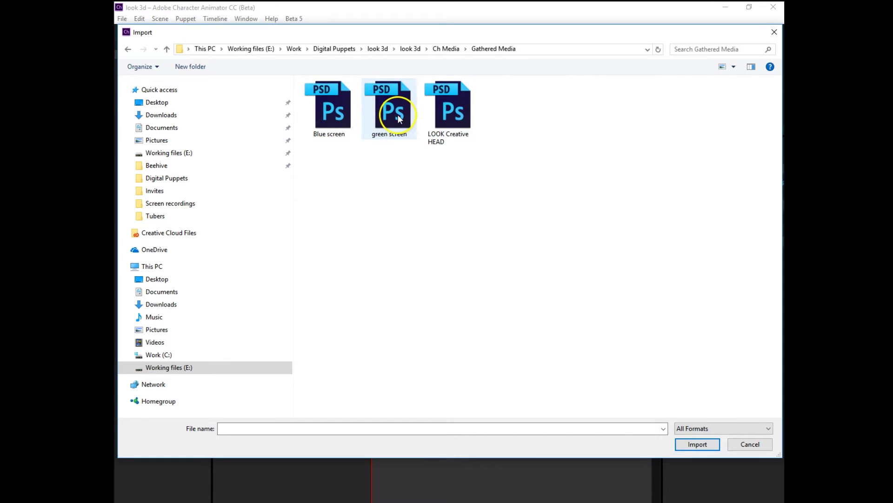
{"action": "left_click", "coordinate": [398, 114]}
{"action": "left_click", "coordinate": [705, 449]}
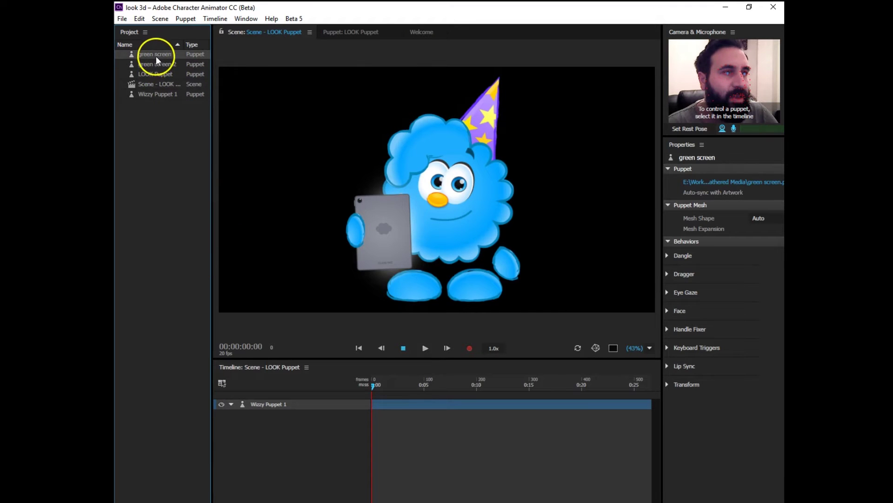
Add green screen to the scene, move it below Wizzy Puppet 1, and set the puppet's rest pose.
{"action": "left_click_drag", "start_coordinate": [155, 54], "coordinate": [305, 424]}
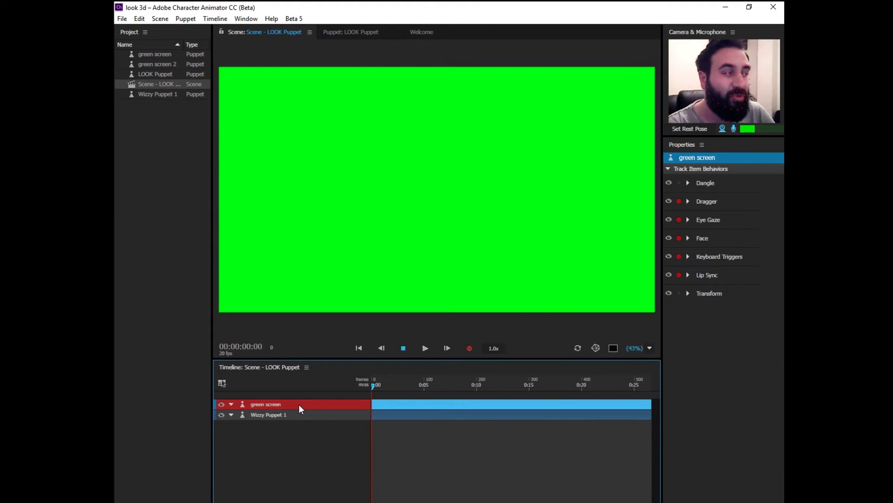
{"action": "left_click", "coordinate": [213, 21]}
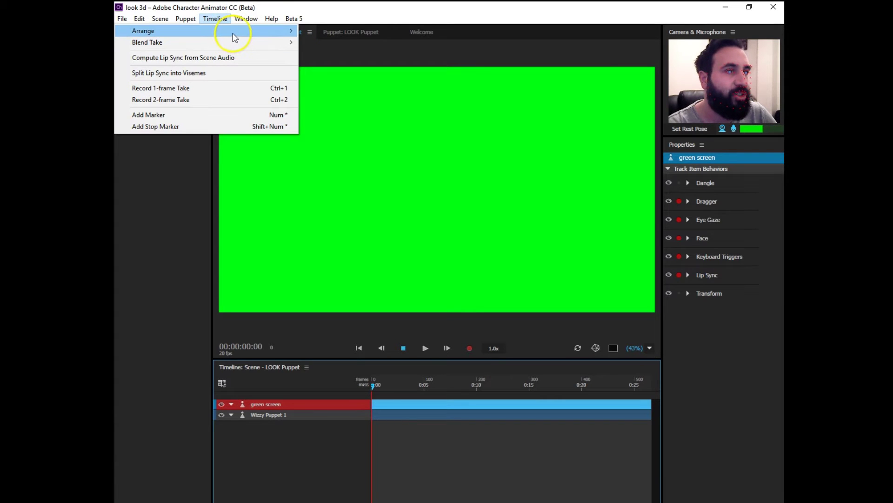
{"action": "mouse_move", "coordinate": [235, 32]}
{"action": "left_click", "coordinate": [329, 43]}
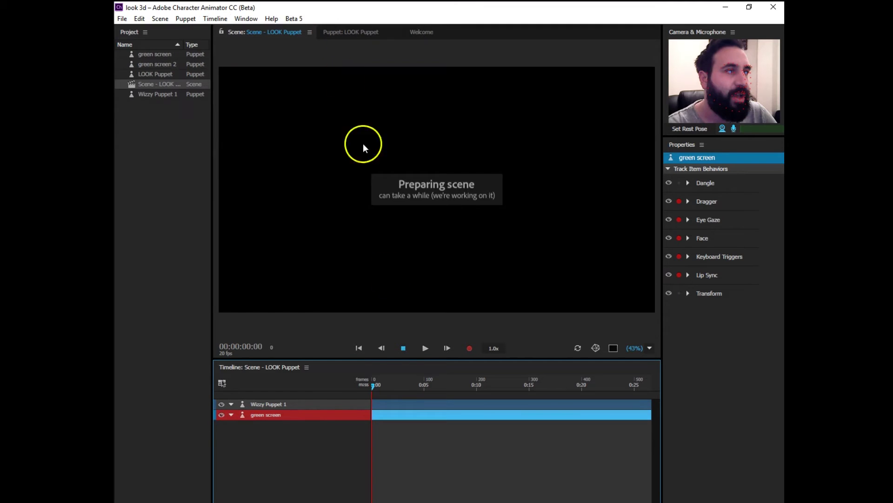
{"action": "left_click", "coordinate": [299, 404]}
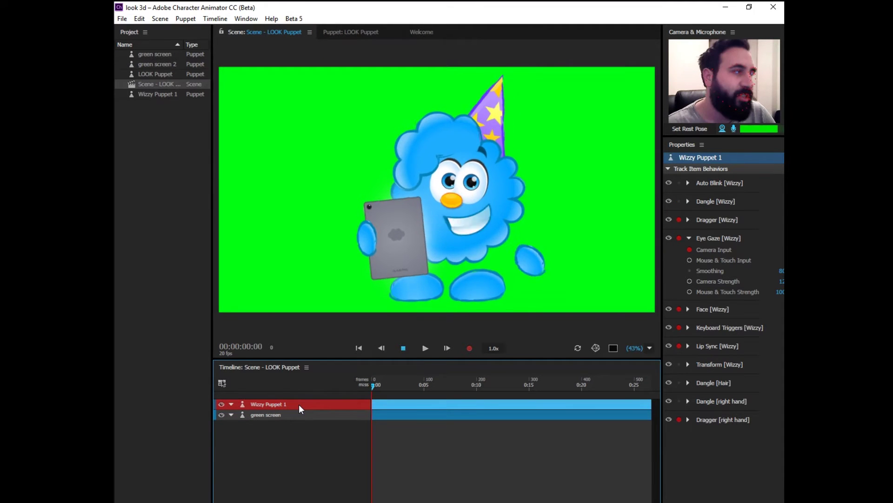
{"action": "left_click", "coordinate": [692, 128]}
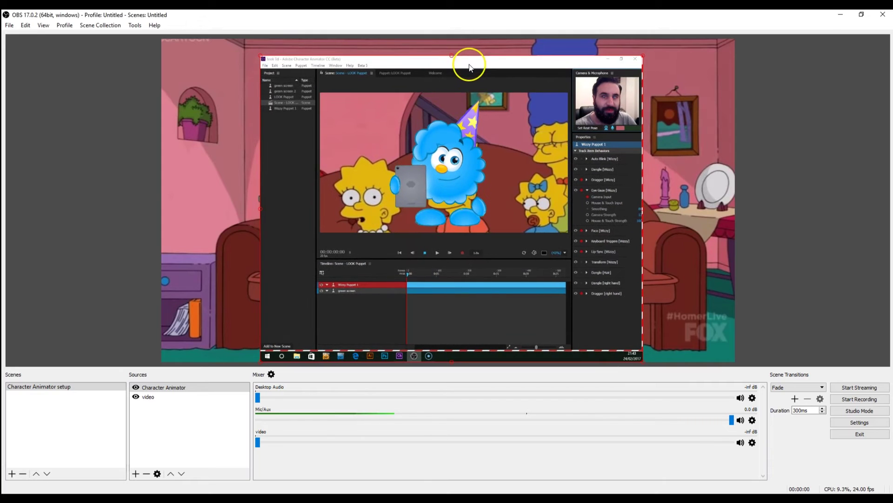
Disable and remove the Chroma Key filter from the Character Animator capture source.
{"action": "right_click", "coordinate": [347, 279]}
{"action": "left_click", "coordinate": [386, 432]}
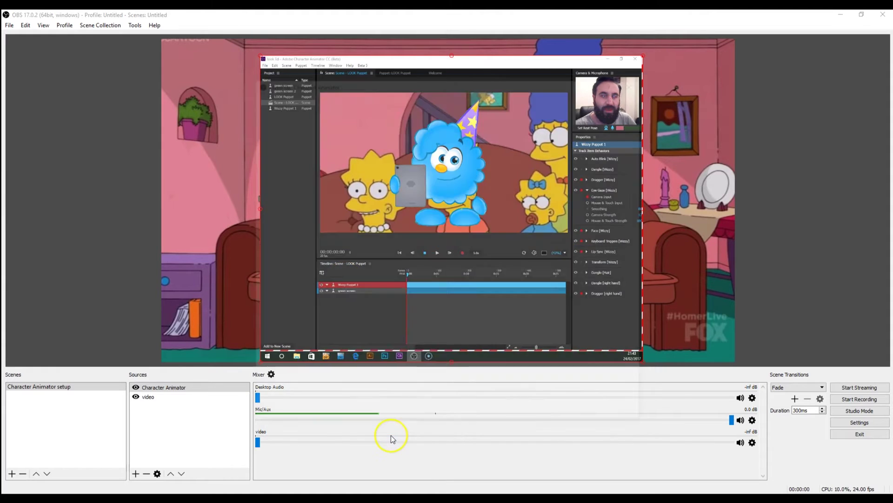
{"action": "left_click", "coordinate": [260, 108]}
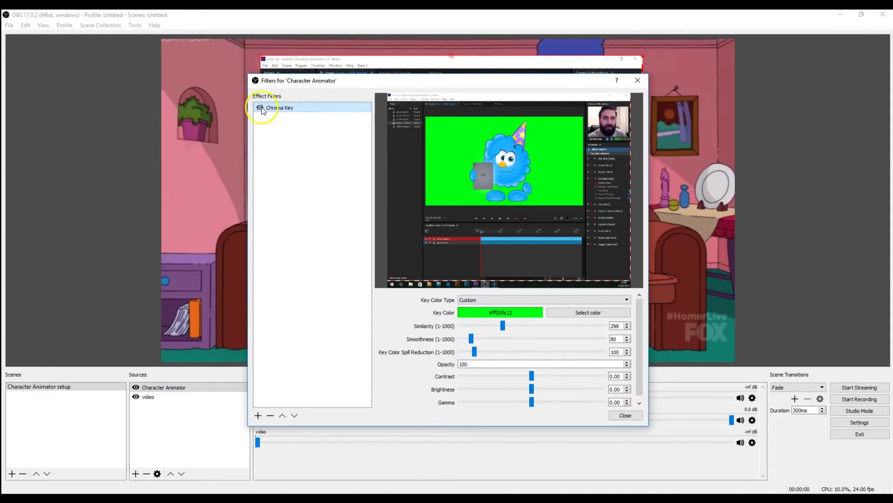
{"action": "left_click", "coordinate": [270, 415]}
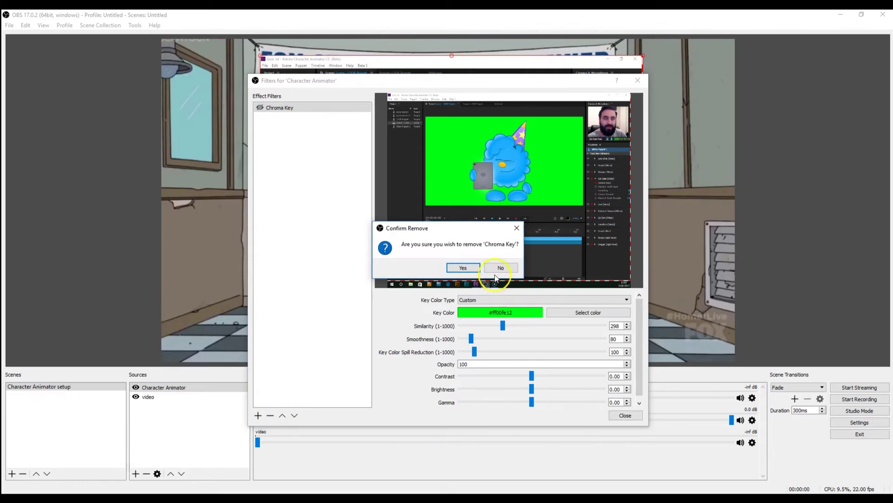
{"action": "left_click", "coordinate": [463, 268]}
{"action": "left_click", "coordinate": [637, 80]}
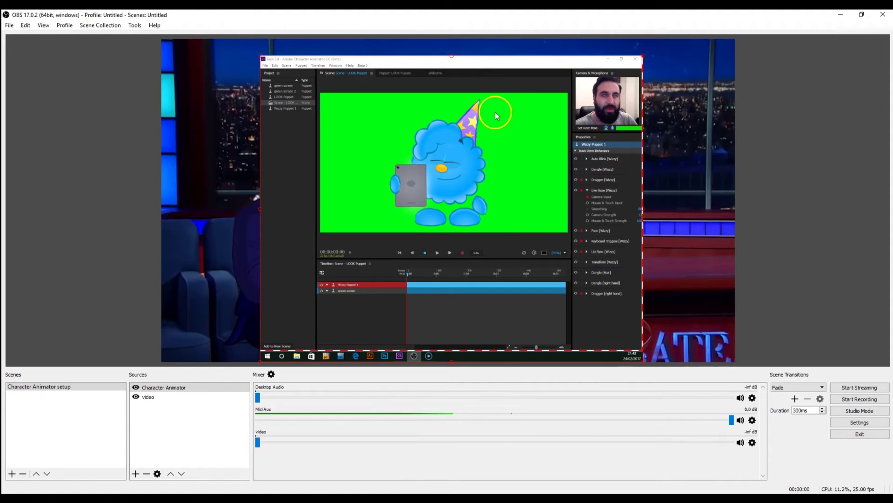
Nudge the capture slightly in the preview and bring up its Edit Transform settings.
{"action": "left_click_drag", "start_coordinate": [509, 59], "coordinate": [499, 66]}
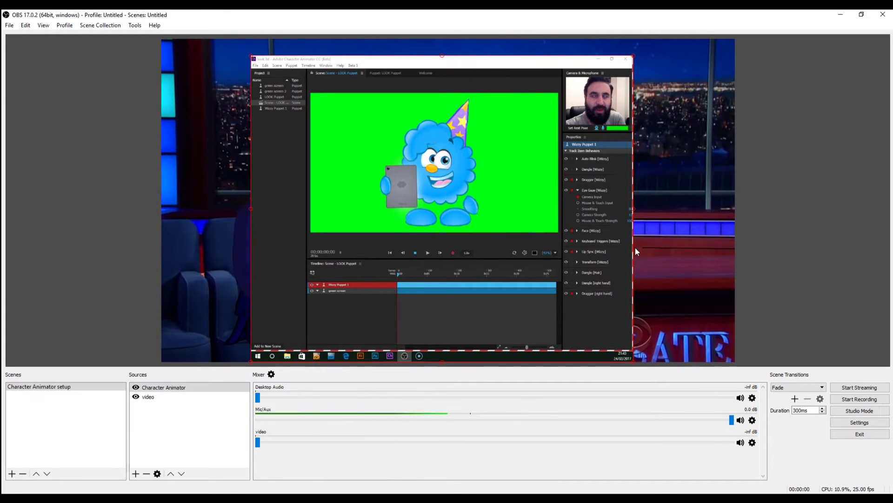
{"action": "left_click_drag", "start_coordinate": [479, 56], "coordinate": [503, 62]}
{"action": "right_click", "coordinate": [491, 174]}
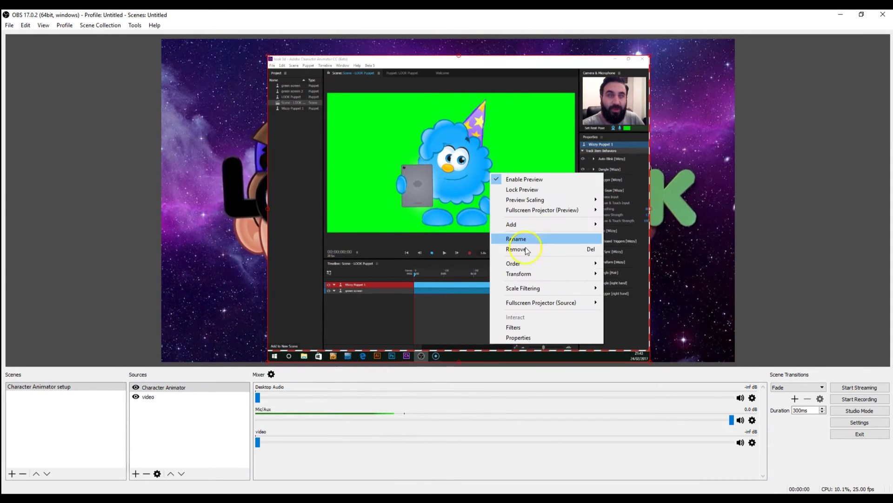
{"action": "mouse_move", "coordinate": [565, 273]}
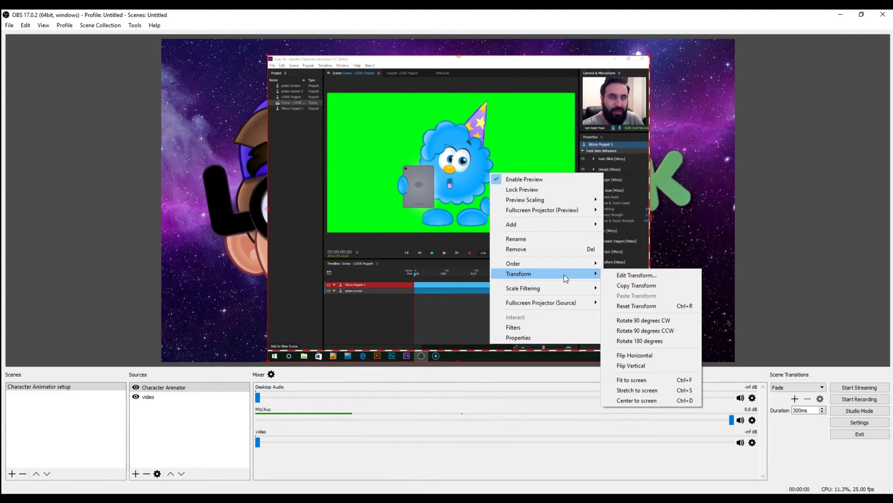
{"action": "left_click", "coordinate": [629, 274]}
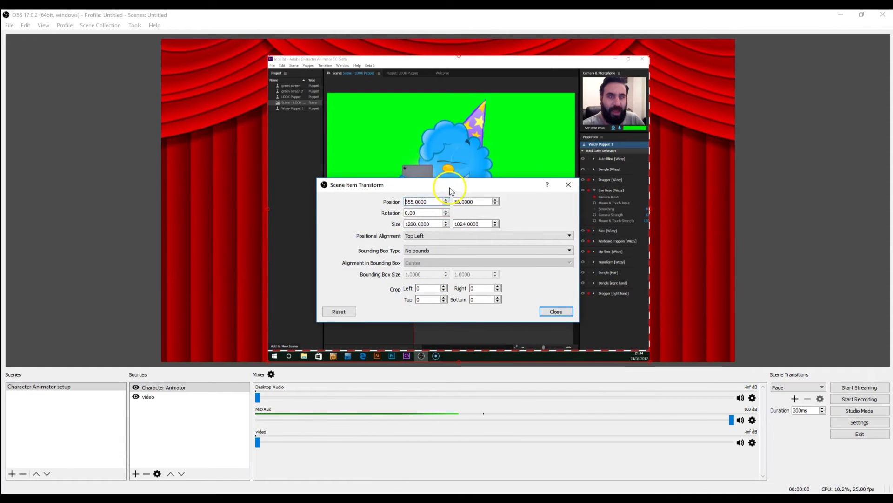
Crop the capture to left 200, right 250, top 120, bottom 430 and centre it in the preview.
{"action": "left_click_drag", "start_coordinate": [451, 190], "coordinate": [675, 166]}
{"action": "double_click", "coordinate": [651, 264]}
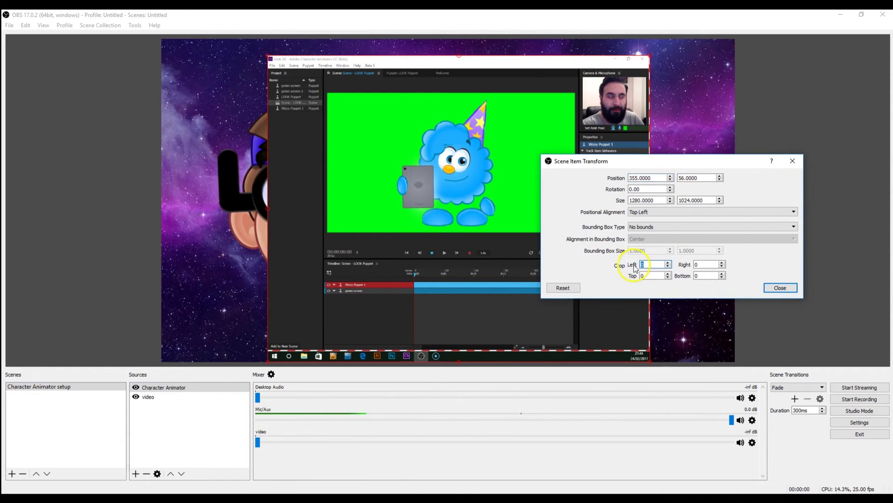
{"action": "type", "text": "200"}
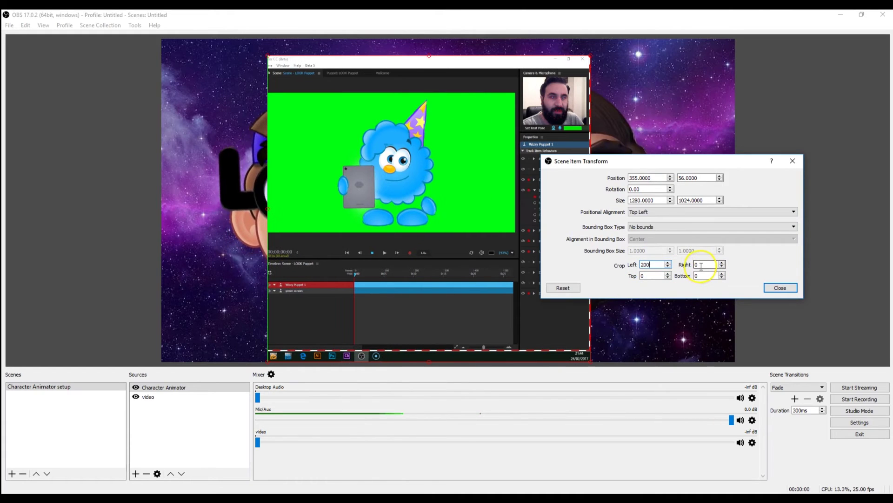
{"action": "type", "text": "2"}
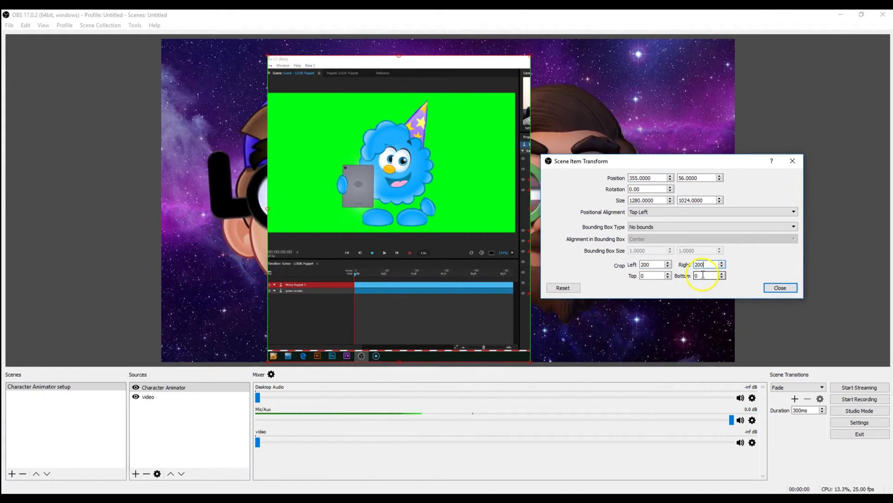
{"action": "type", "text": "50"}
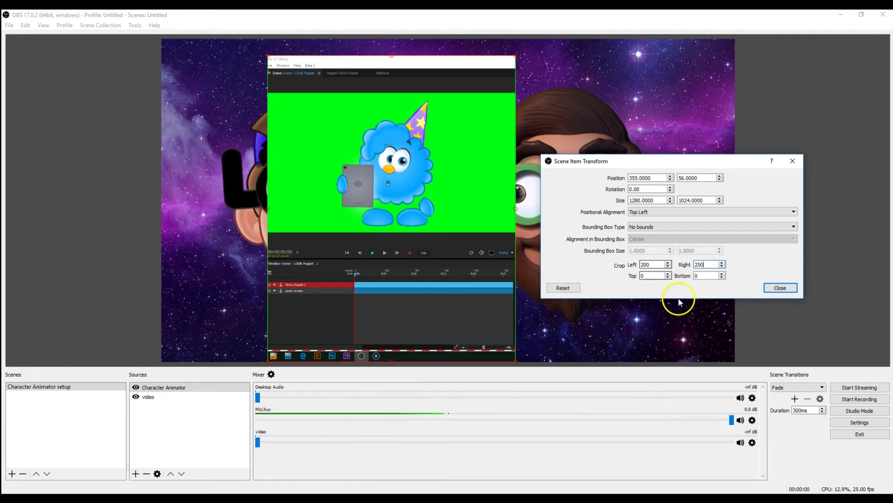
{"action": "type", "text": "120"}
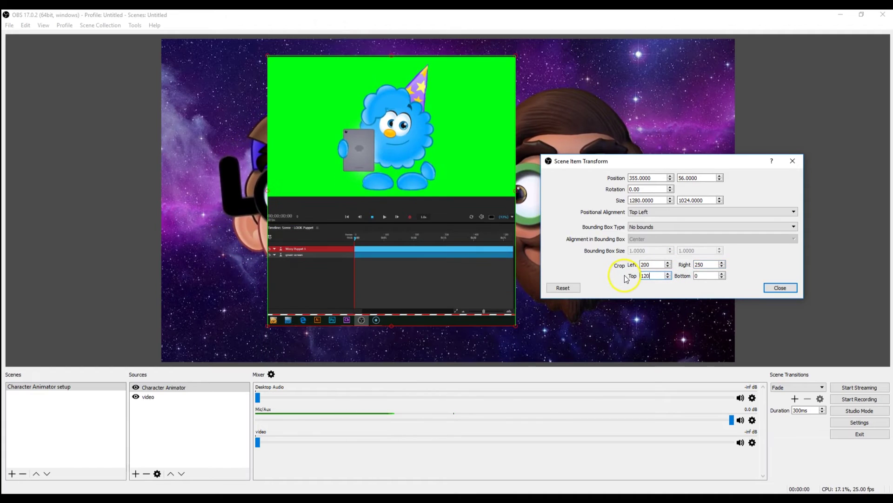
{"action": "type", "text": "2"}
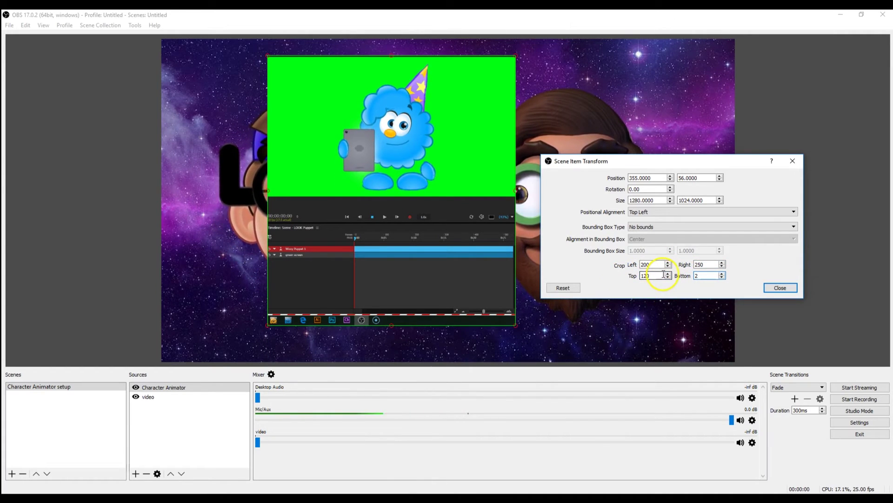
{"action": "type", "text": "430"}
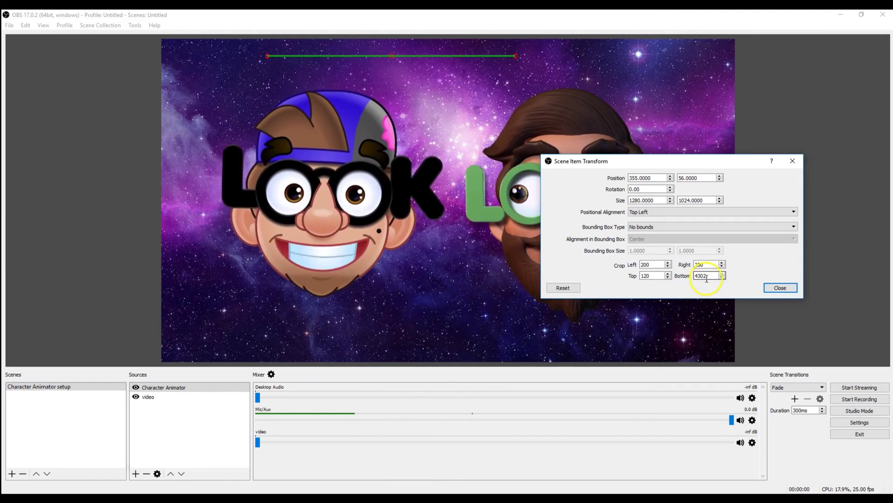
{"action": "key", "text": "Delete"}
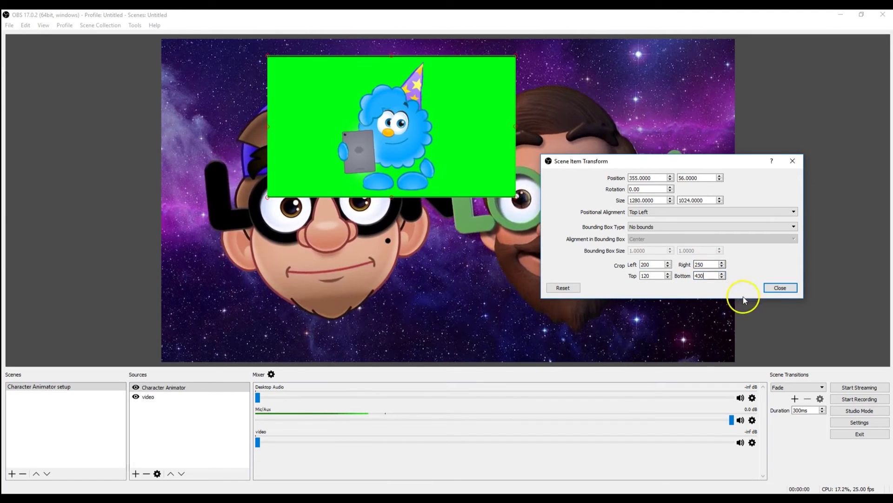
{"action": "left_click", "coordinate": [780, 288]}
{"action": "left_click_drag", "start_coordinate": [449, 128], "coordinate": [501, 205]}
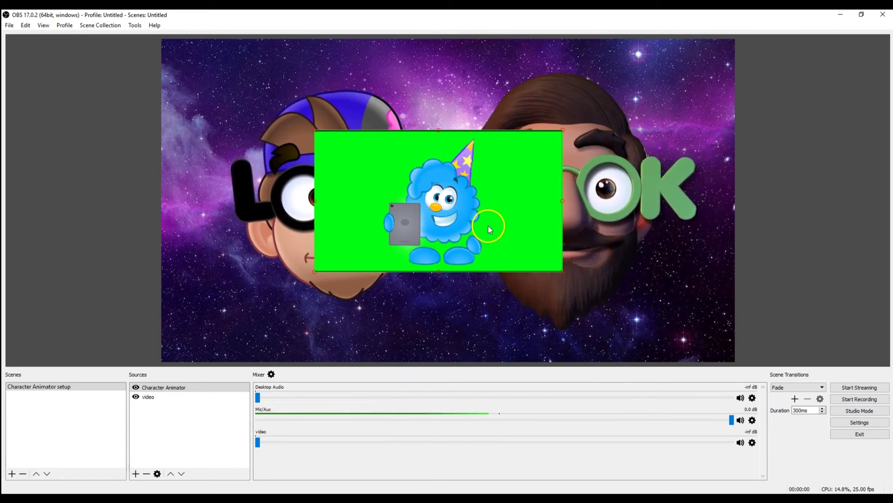
Add a Chroma Key effect filter with its default name to the Character Animator source.
{"action": "right_click", "coordinate": [460, 190]}
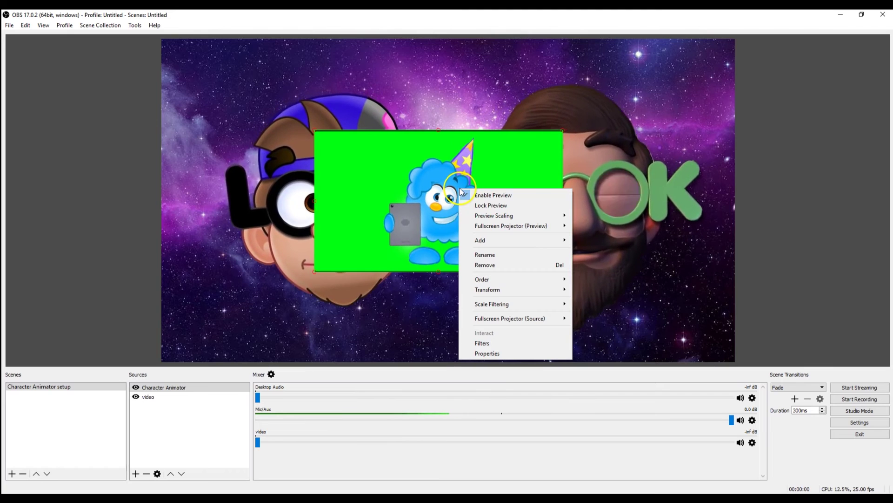
{"action": "left_click", "coordinate": [507, 342]}
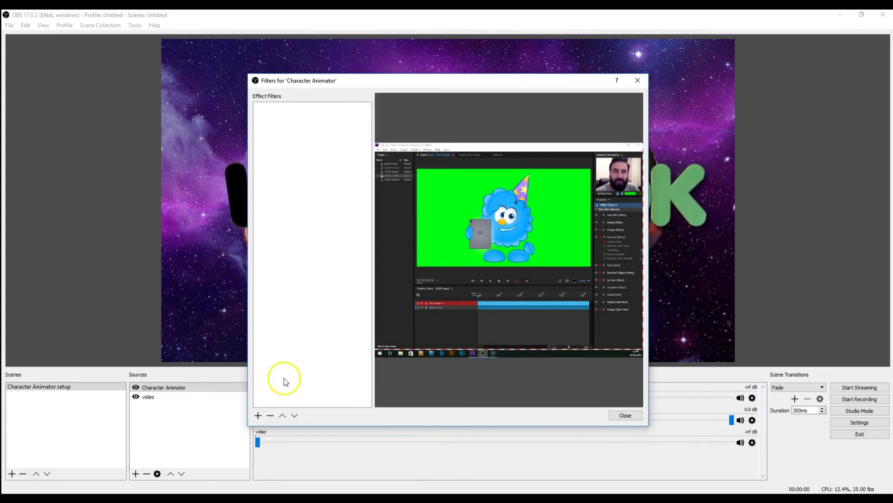
{"action": "left_click", "coordinate": [258, 415]}
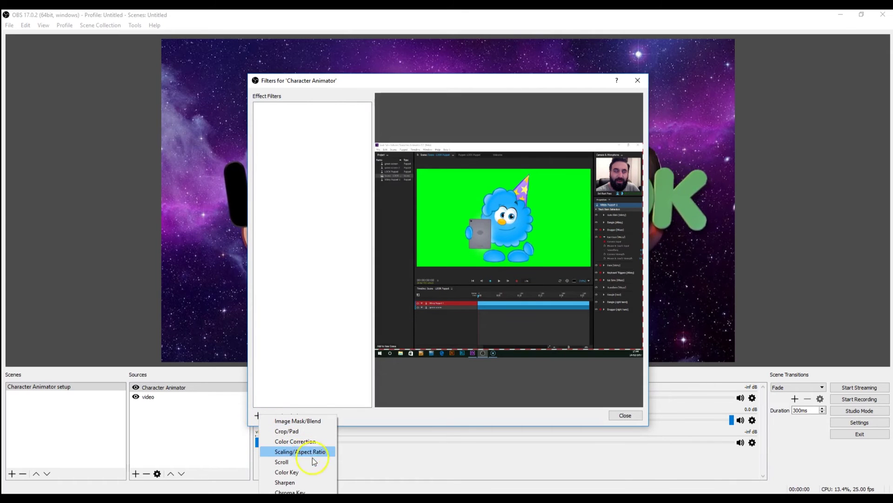
{"action": "left_click", "coordinate": [319, 492]}
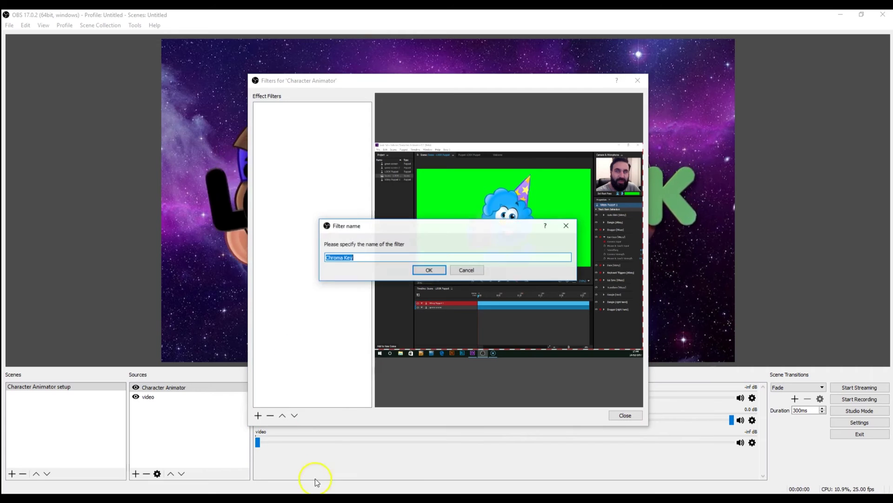
{"action": "left_click", "coordinate": [425, 271]}
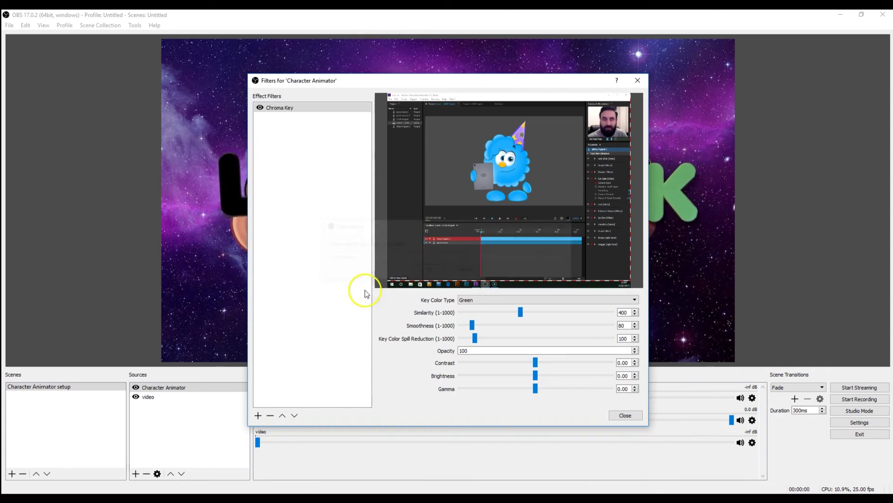
Key a custom green (#00fe12) sampled from the screen and lower similarity to 328.
{"action": "left_click", "coordinate": [548, 300]}
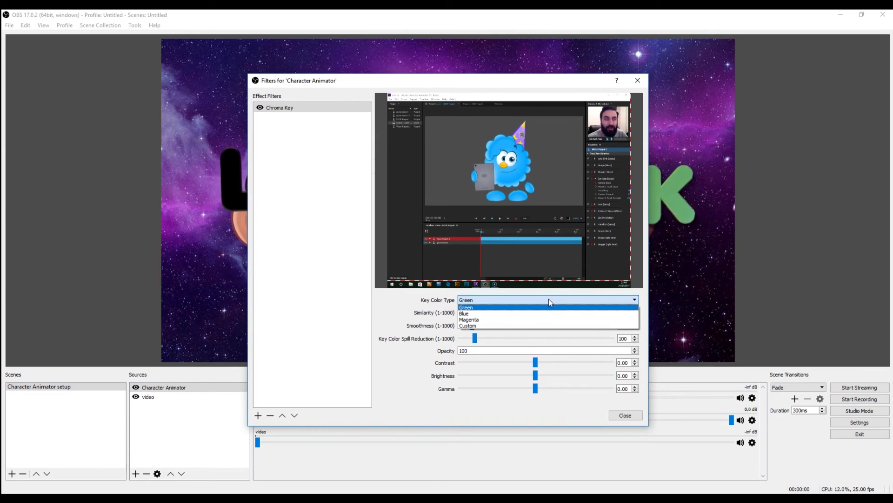
{"action": "left_click", "coordinate": [523, 326]}
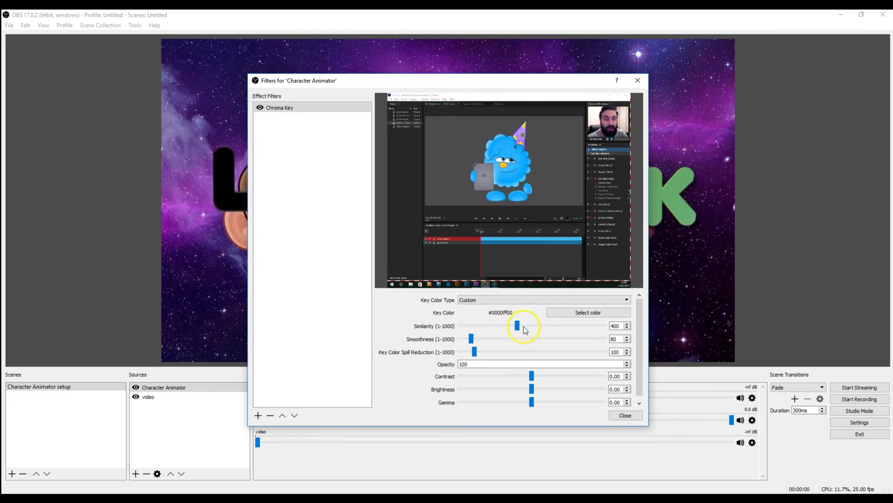
{"action": "left_click", "coordinate": [593, 311]}
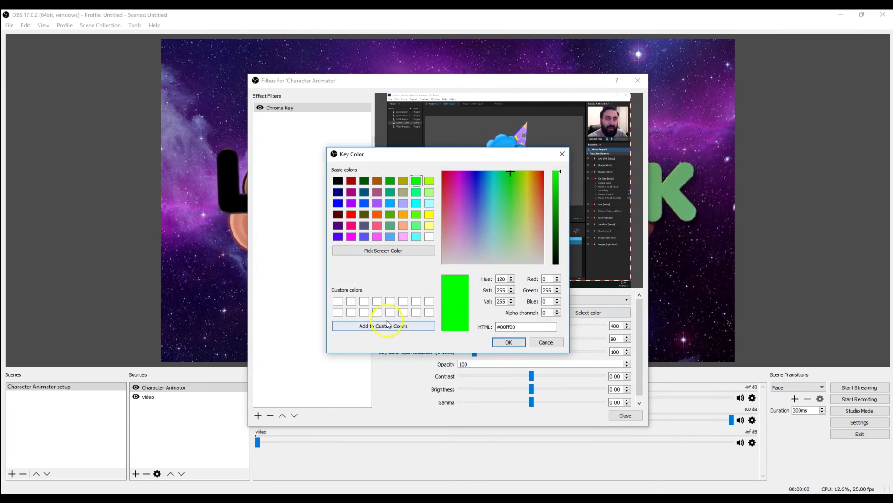
{"action": "left_click", "coordinate": [390, 252]}
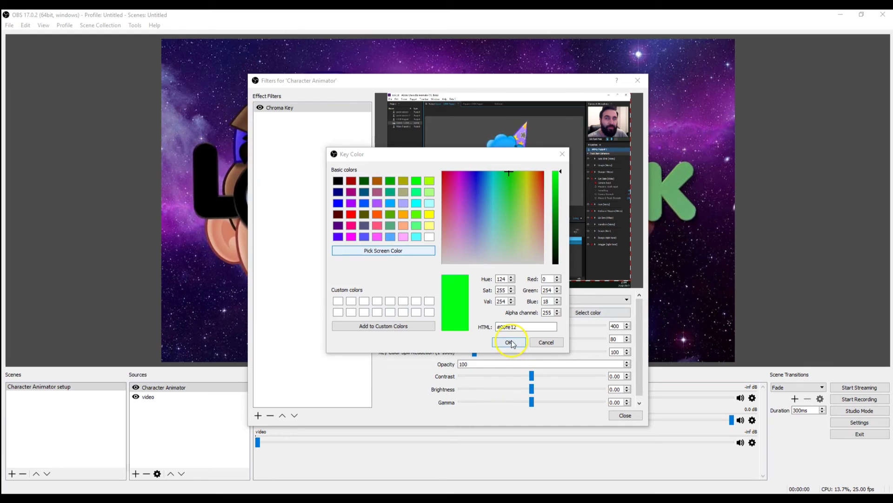
{"action": "left_click", "coordinate": [509, 342]}
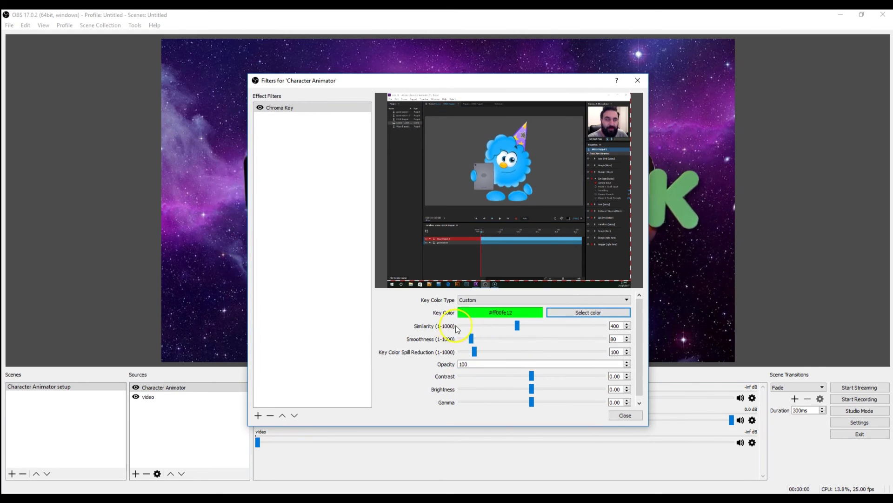
{"action": "mouse_move", "coordinate": [518, 325]}
{"action": "left_mouse_down"}
{"action": "mouse_move", "coordinate": [478, 337]}
{"action": "mouse_move", "coordinate": [507, 327]}
{"action": "left_mouse_up"}
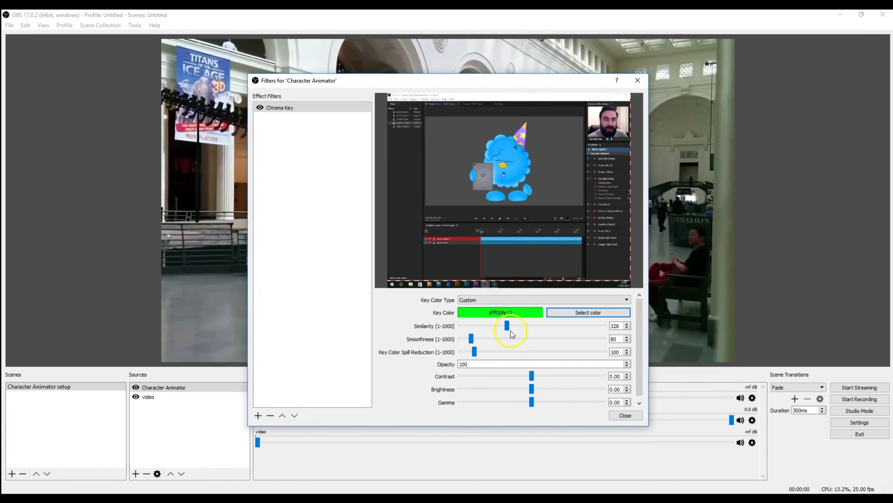
Close the filters window, then enlarge the keyed puppet and place it lower over the video.
{"action": "left_click", "coordinate": [630, 416]}
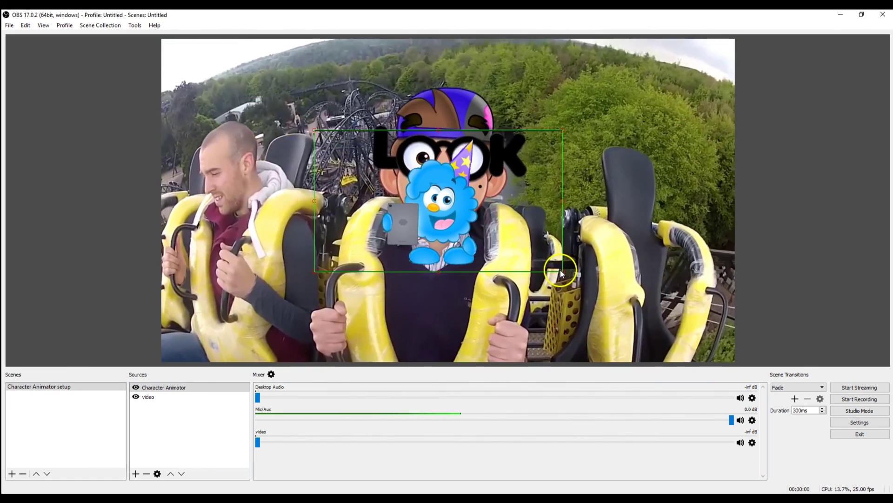
{"action": "left_click_drag", "start_coordinate": [563, 273], "coordinate": [654, 347]}
{"action": "left_click_drag", "start_coordinate": [409, 204], "coordinate": [281, 85]}
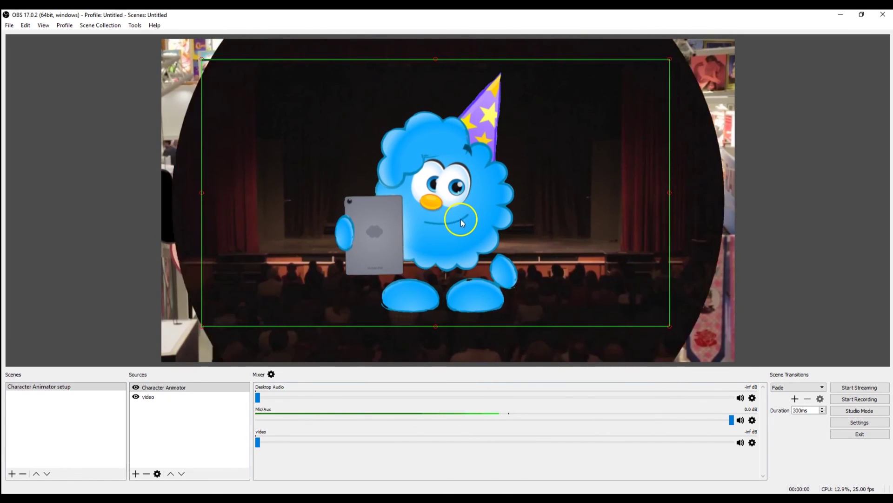
{"action": "left_click_drag", "start_coordinate": [461, 217], "coordinate": [460, 267]}
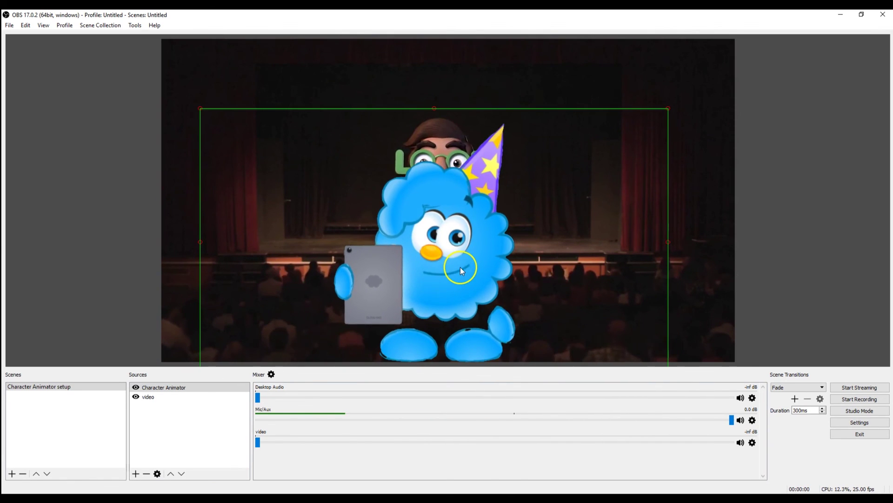